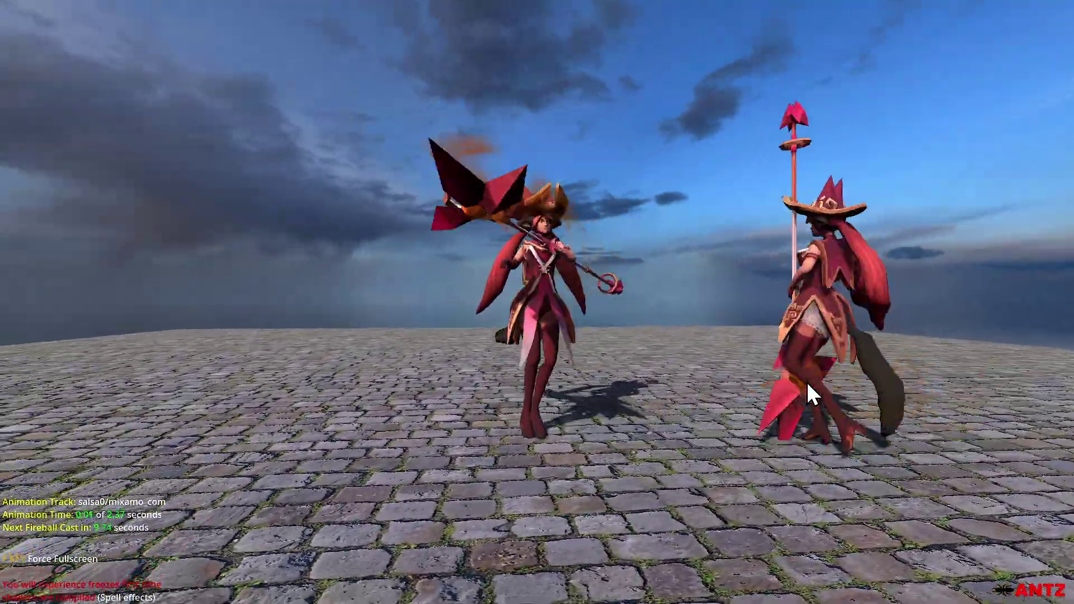
Stop the demo, show the JiggleBones Asset Library result, and confirm Jigglebone 2.0.1 is enabled in Plugins.
key(Escape)
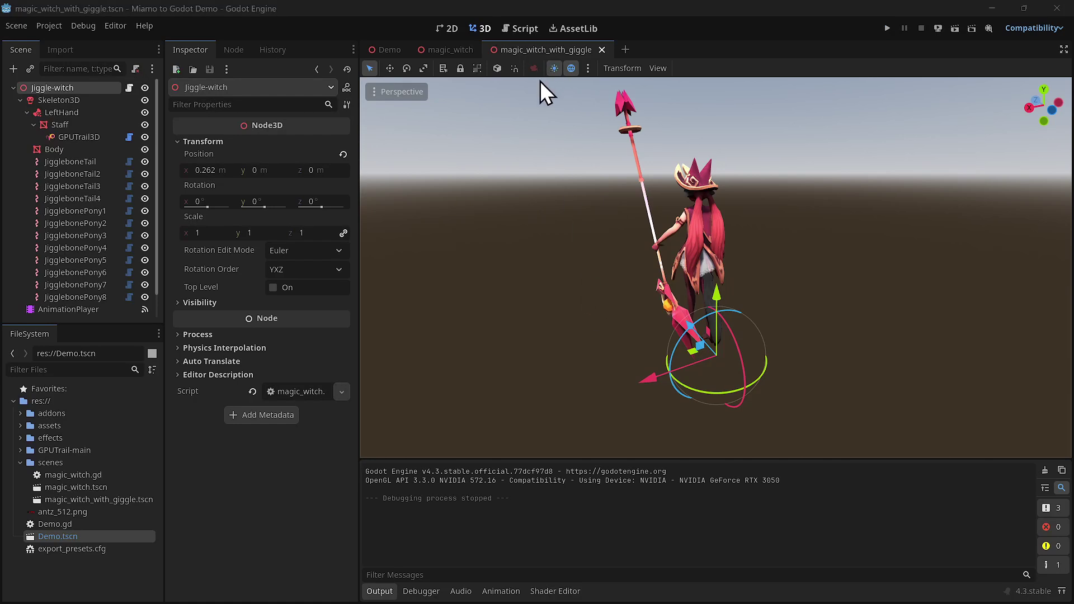
click(574, 28)
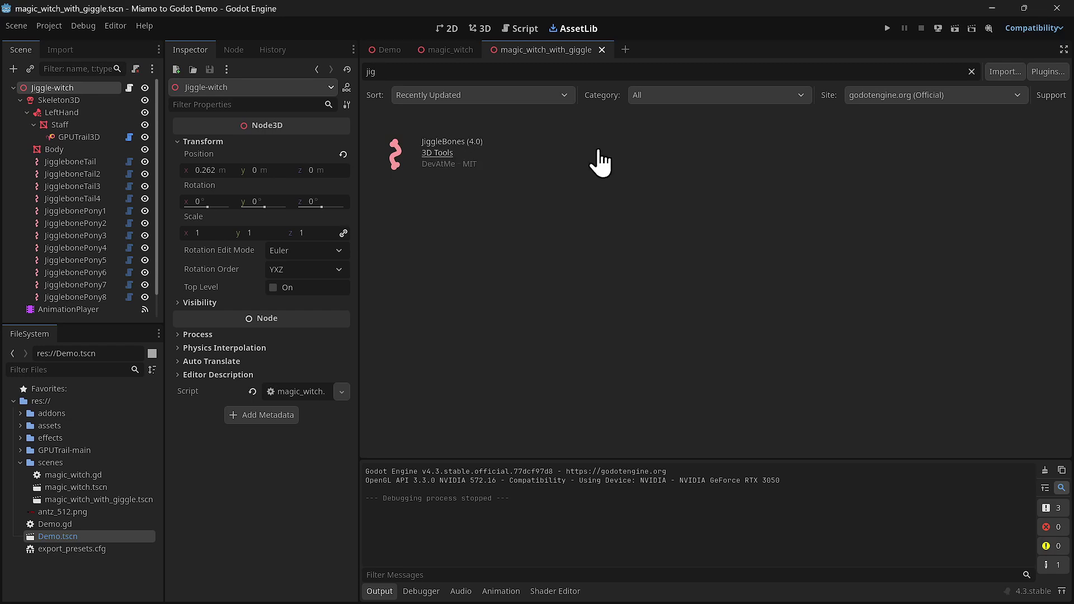
click(56, 26)
click(72, 45)
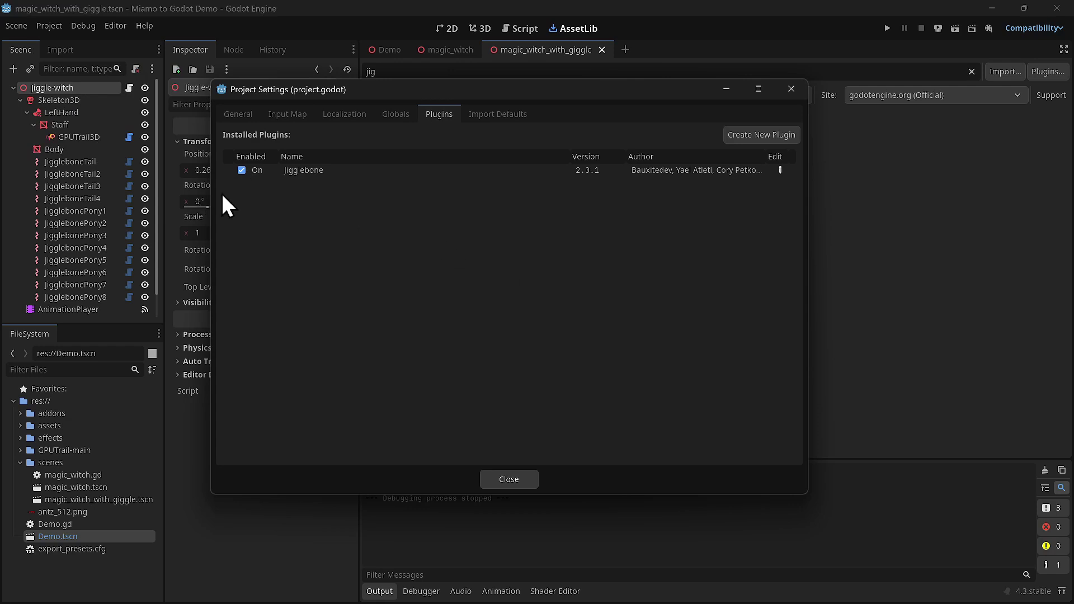
Close Project Settings, inspect the JiggleboneTail node, then switch to the original magic_witch.tscn scene.
click(509, 480)
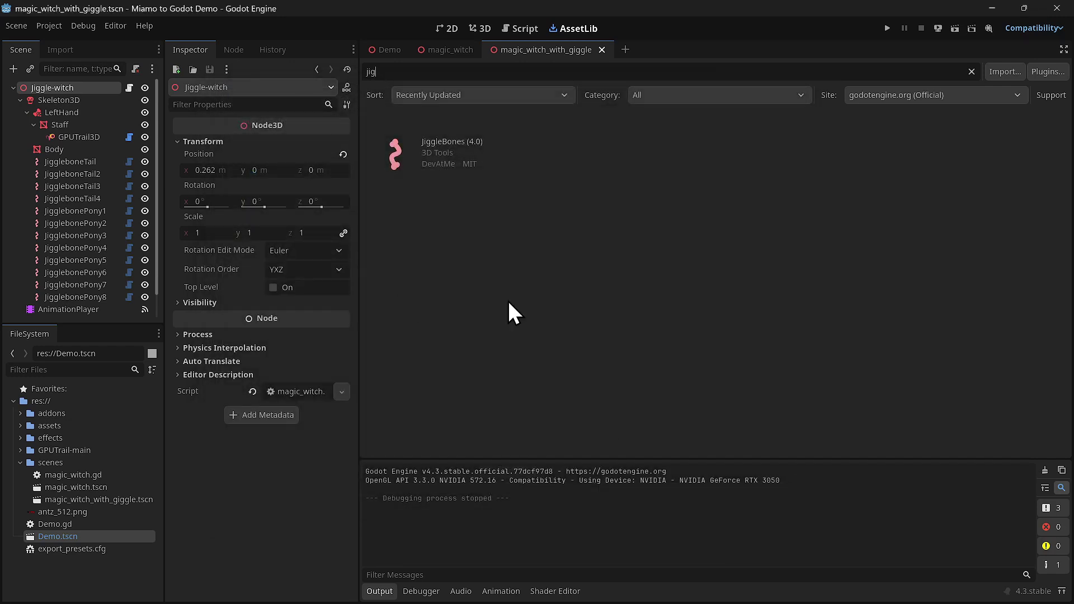
click(64, 171)
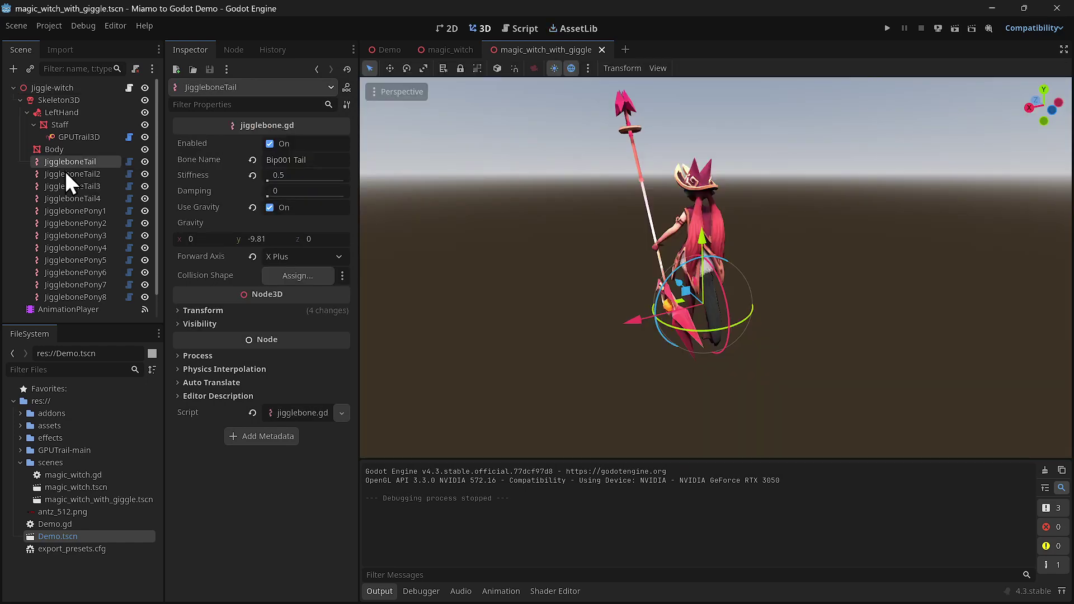
click(444, 49)
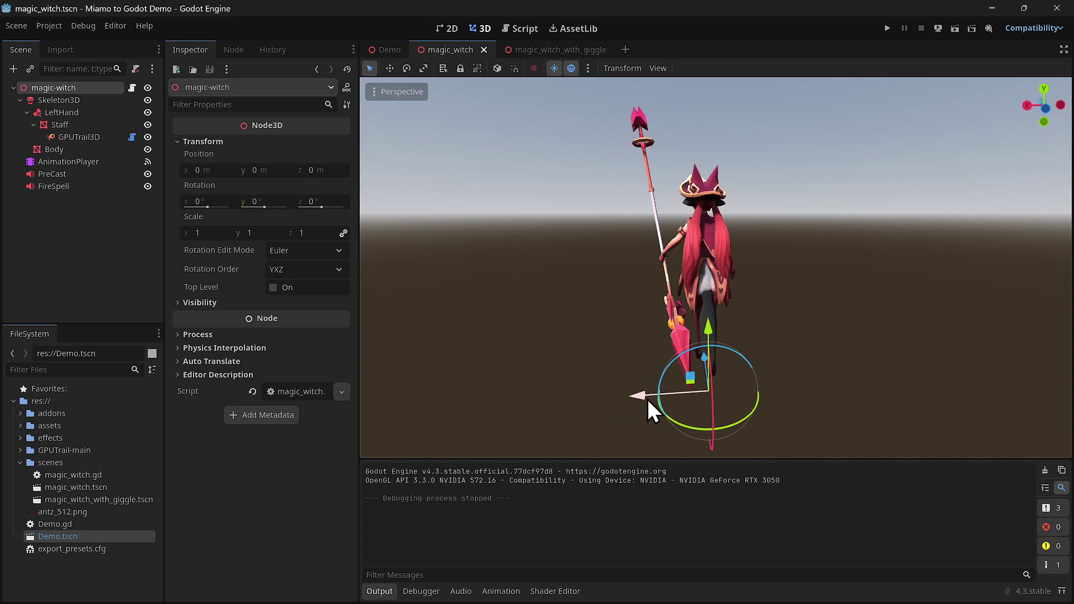
Slide the plain witch along X, then nudge the tail jiggle node in the magic_witch_with_giggle scene.
mouse_move(645, 398)
mouse_down()
mouse_move(597, 401)
mouse_move(670, 403)
mouse_move(587, 398)
mouse_move(690, 397)
mouse_move(594, 388)
mouse_move(662, 392)
mouse_move(619, 398)
mouse_move(716, 388)
mouse_move(638, 379)
mouse_up()
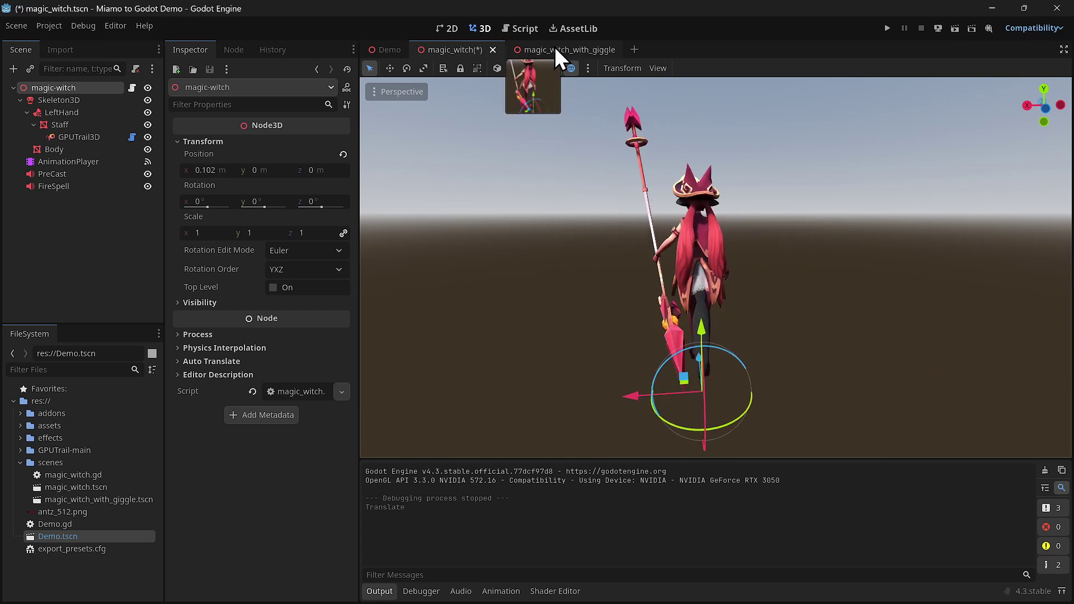
click(554, 48)
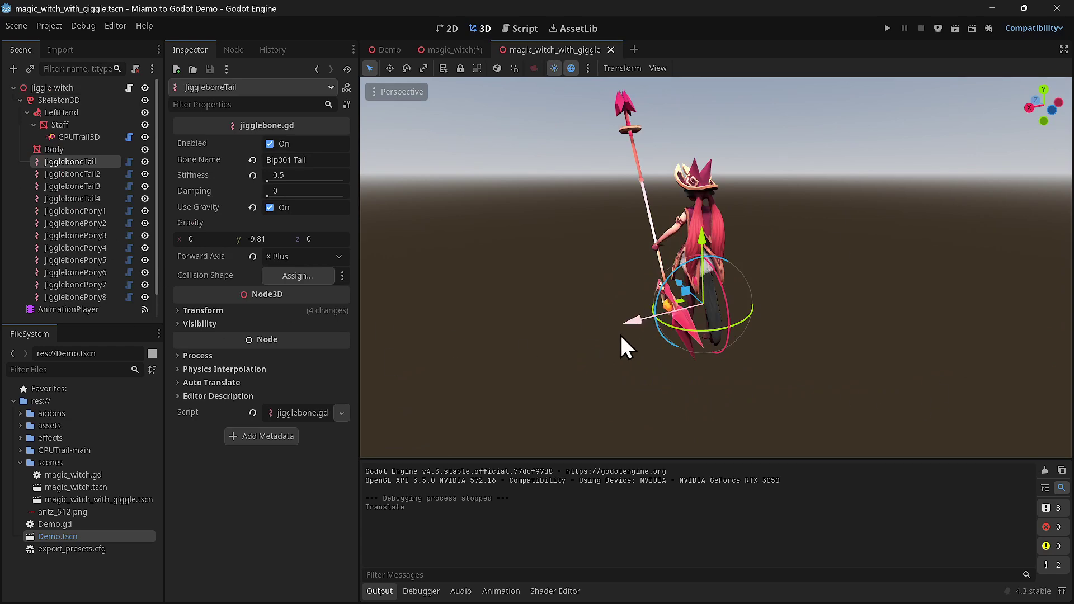
drag(627, 318, 629, 292)
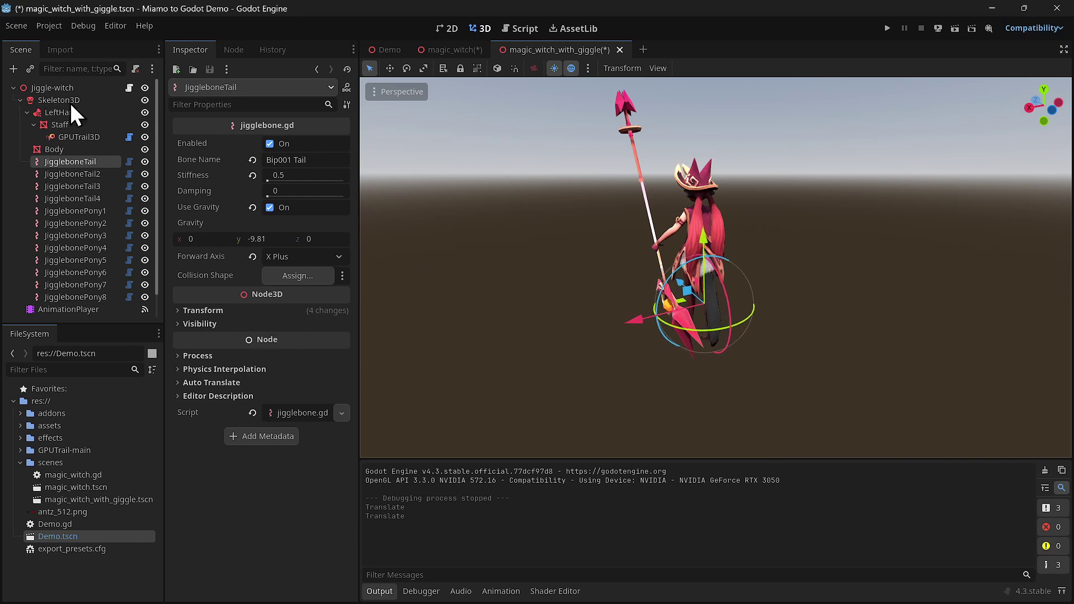
Drag the Jiggle-witch root along X to -0.117 m to test the hair jiggling.
click(65, 88)
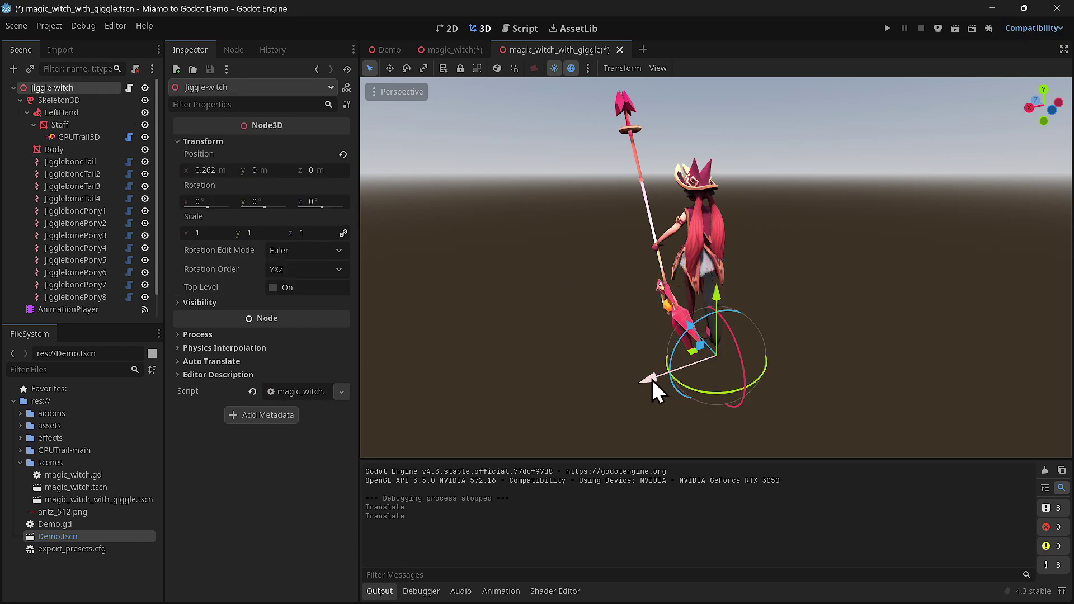
mouse_move(652, 379)
mouse_down()
mouse_move(632, 379)
mouse_move(642, 371)
mouse_move(529, 409)
mouse_move(632, 373)
mouse_up()
scroll(639, 306, up, 3)
drag(627, 433, 659, 328)
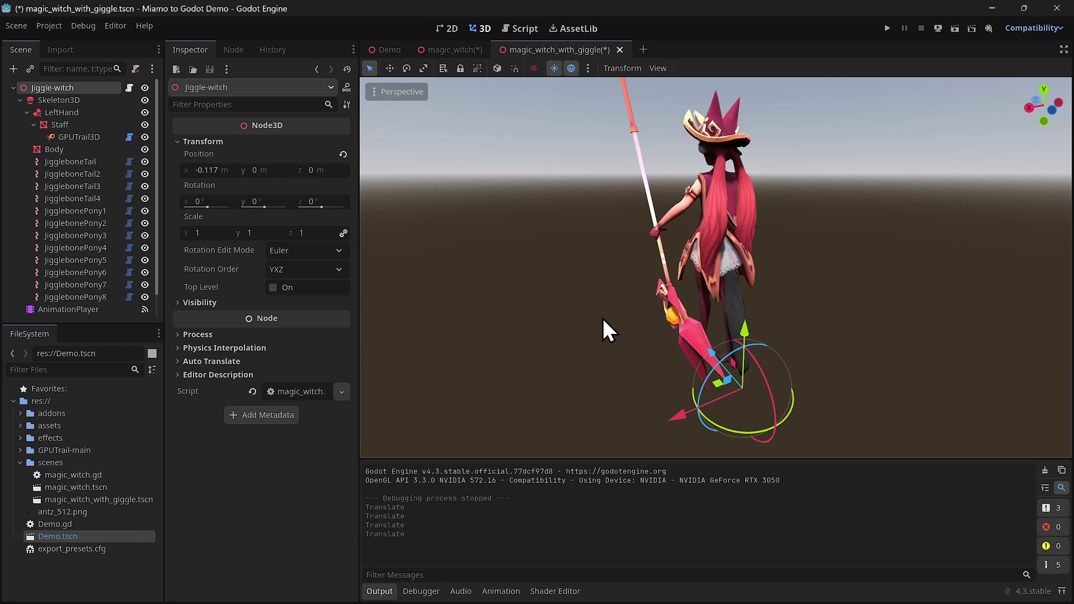
click(64, 163)
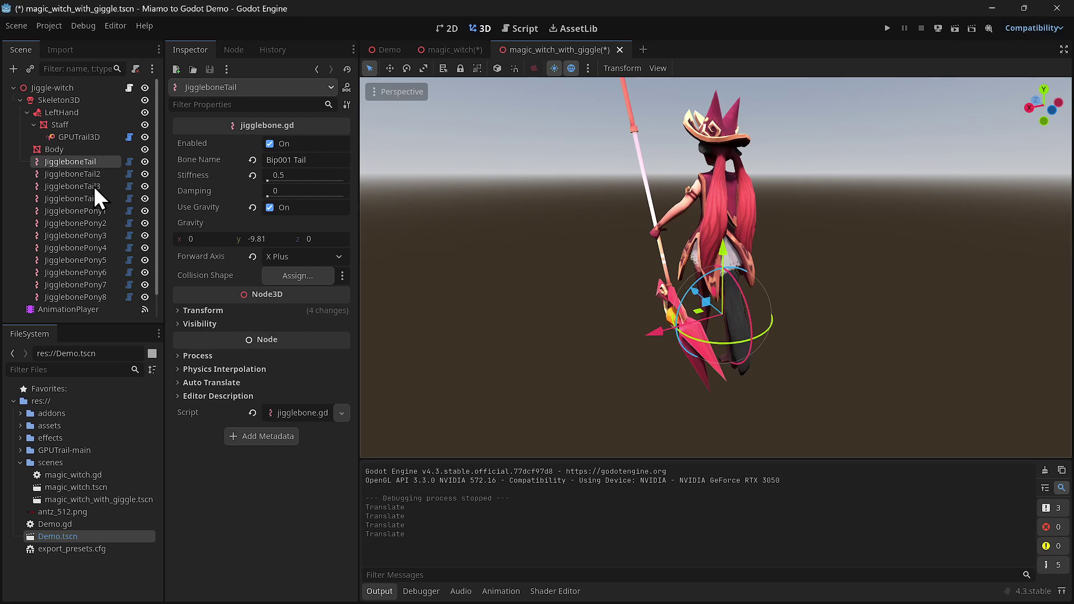
click(66, 175)
click(66, 185)
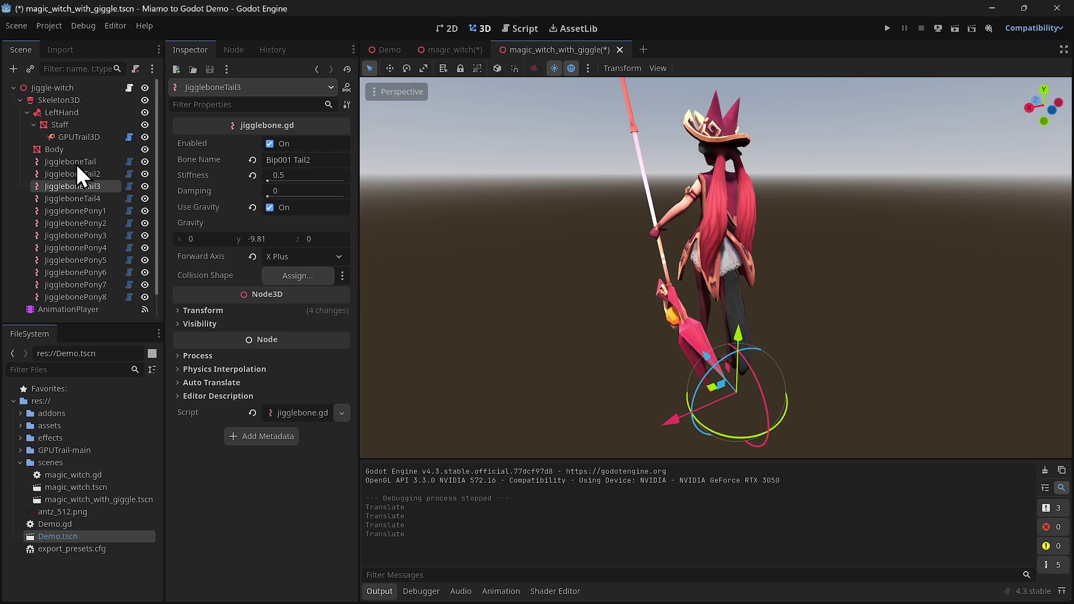
click(76, 162)
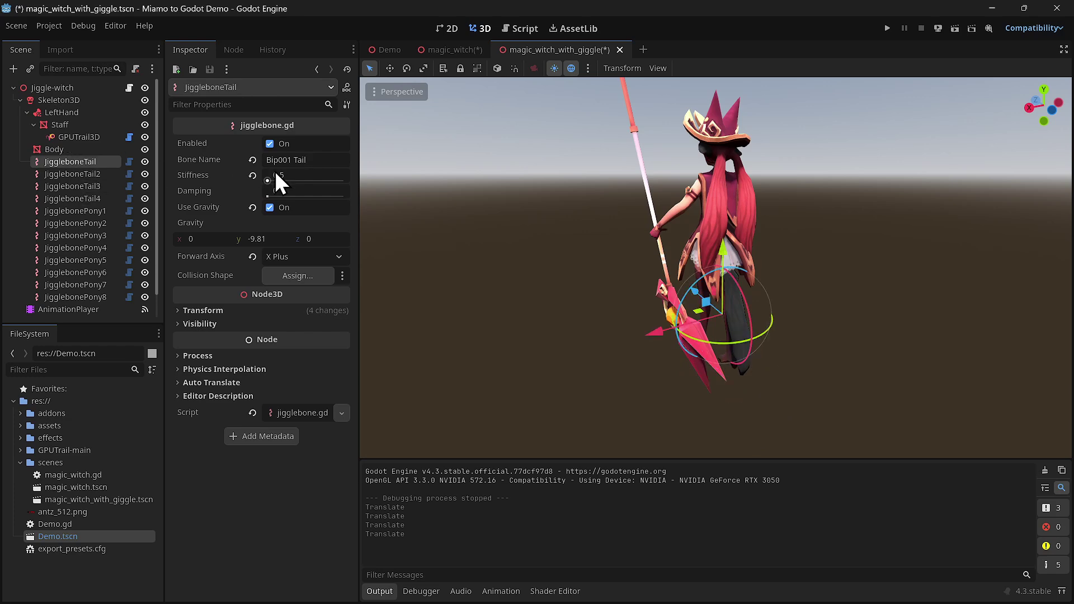
click(56, 102)
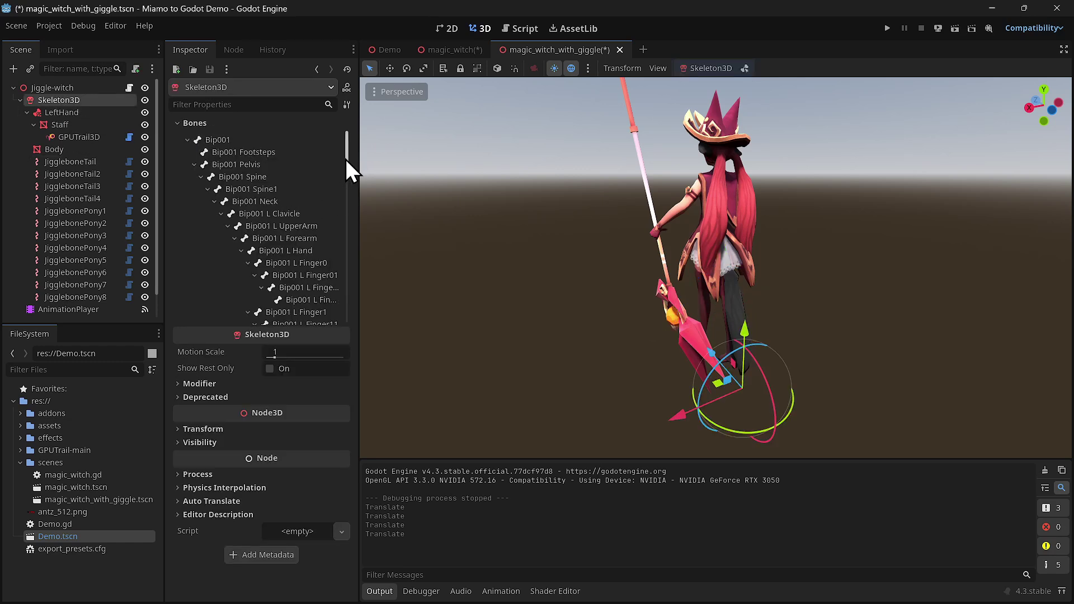
drag(345, 159, 343, 313)
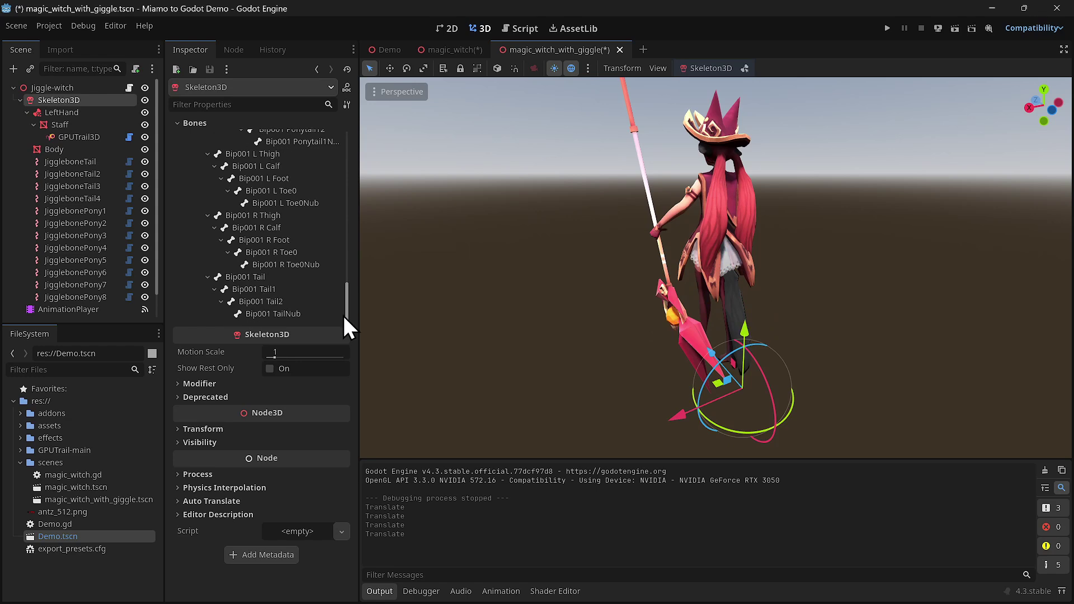
click(246, 286)
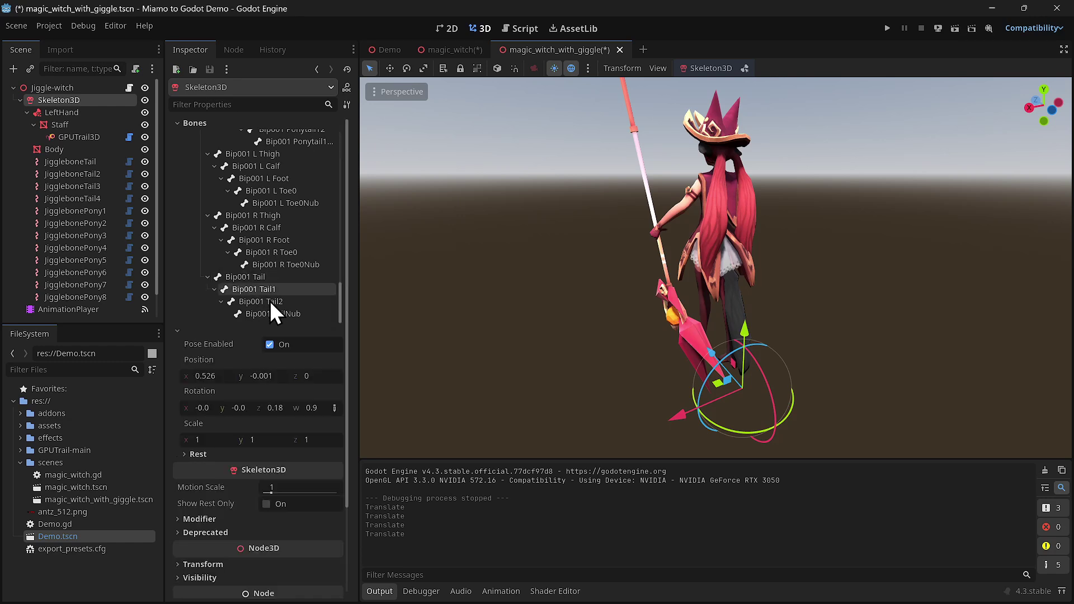
click(284, 315)
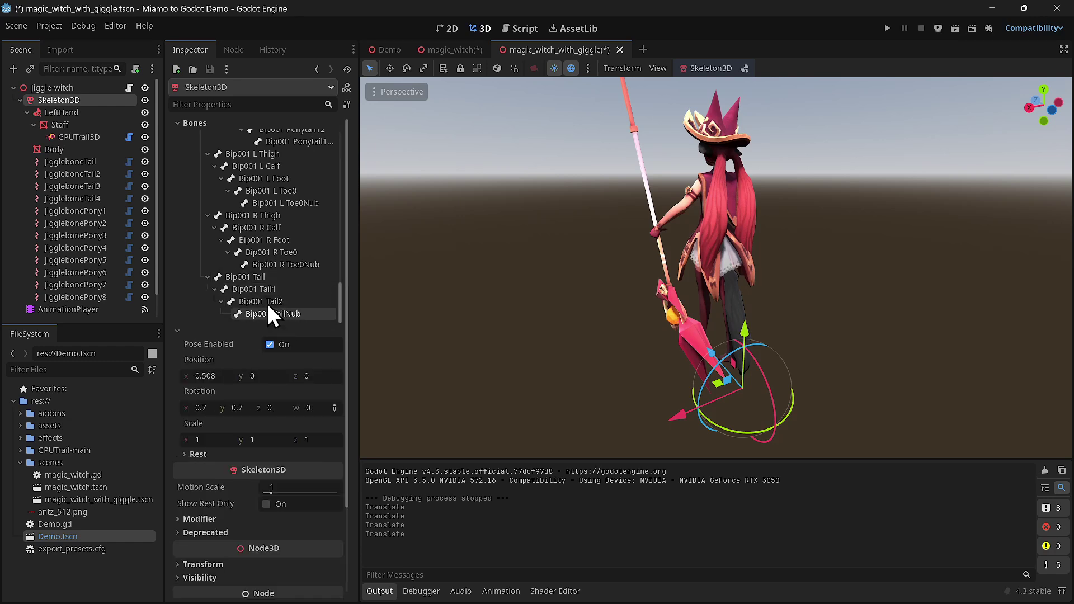
click(269, 301)
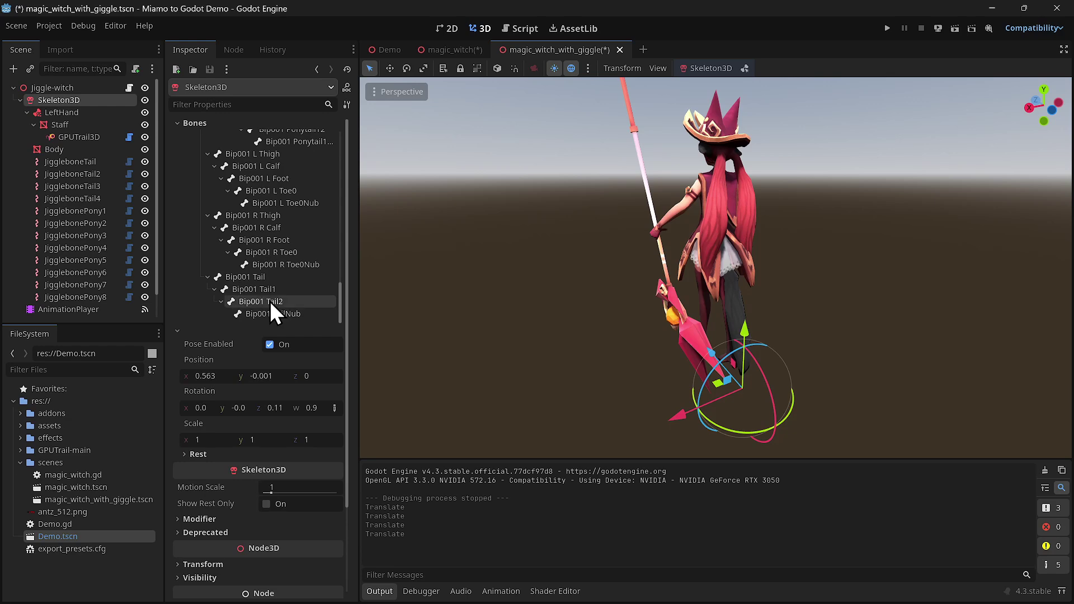
click(75, 162)
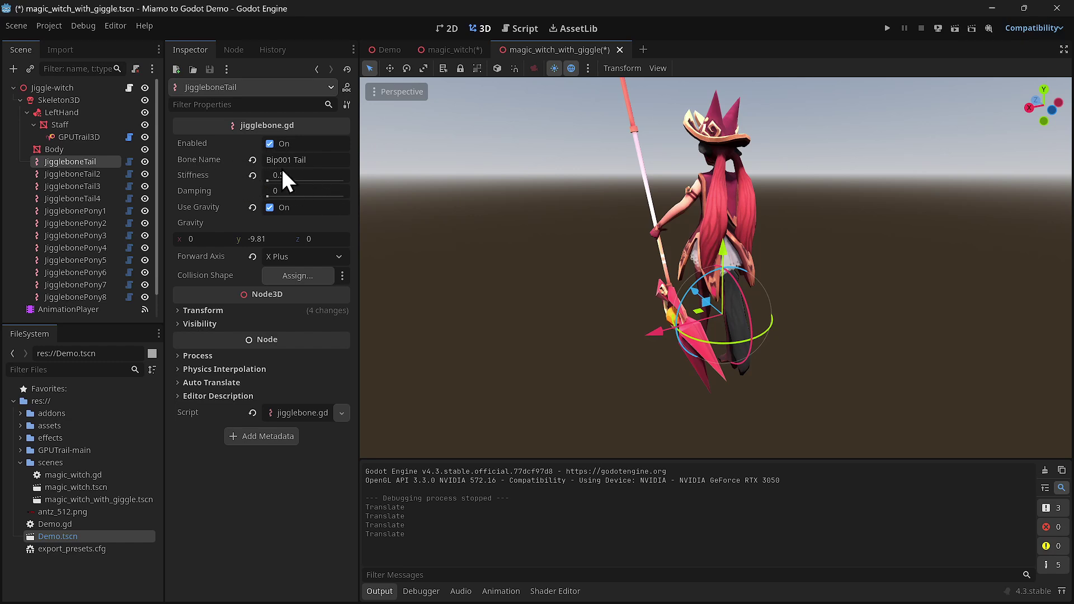
click(86, 174)
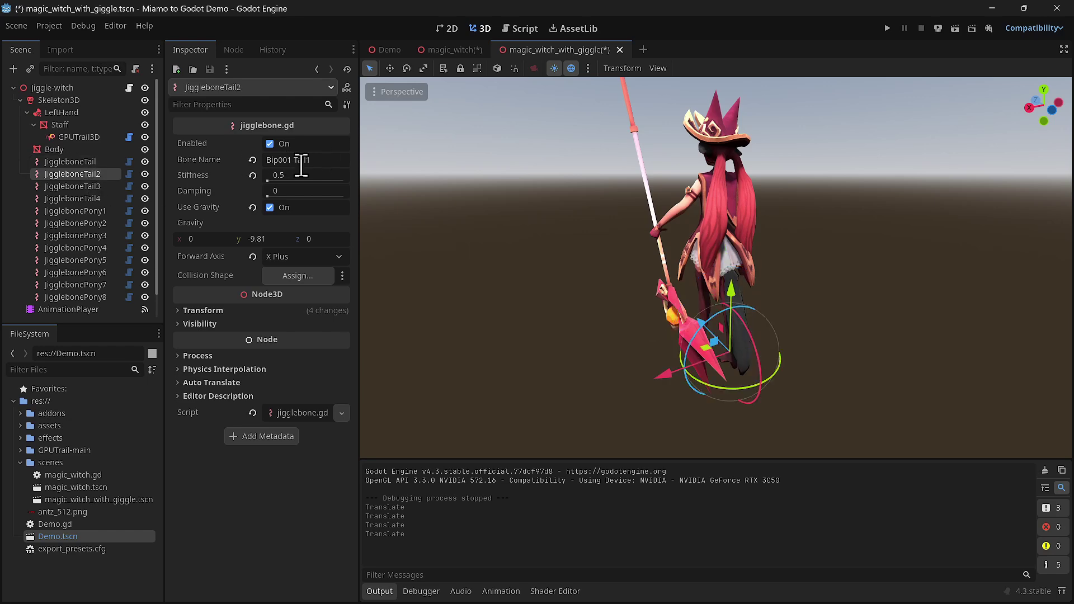
click(82, 188)
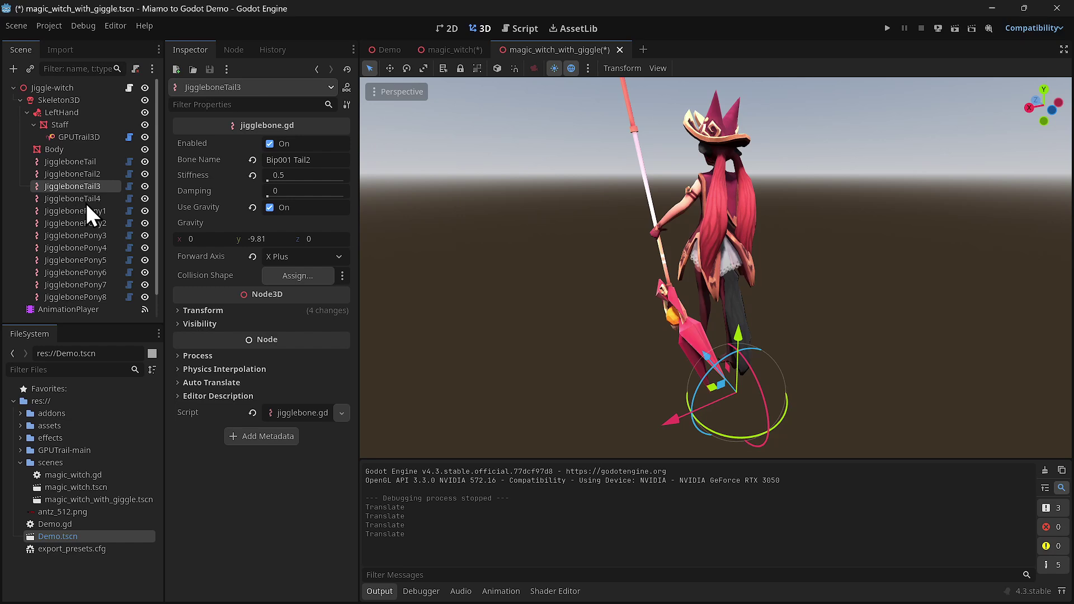
click(85, 201)
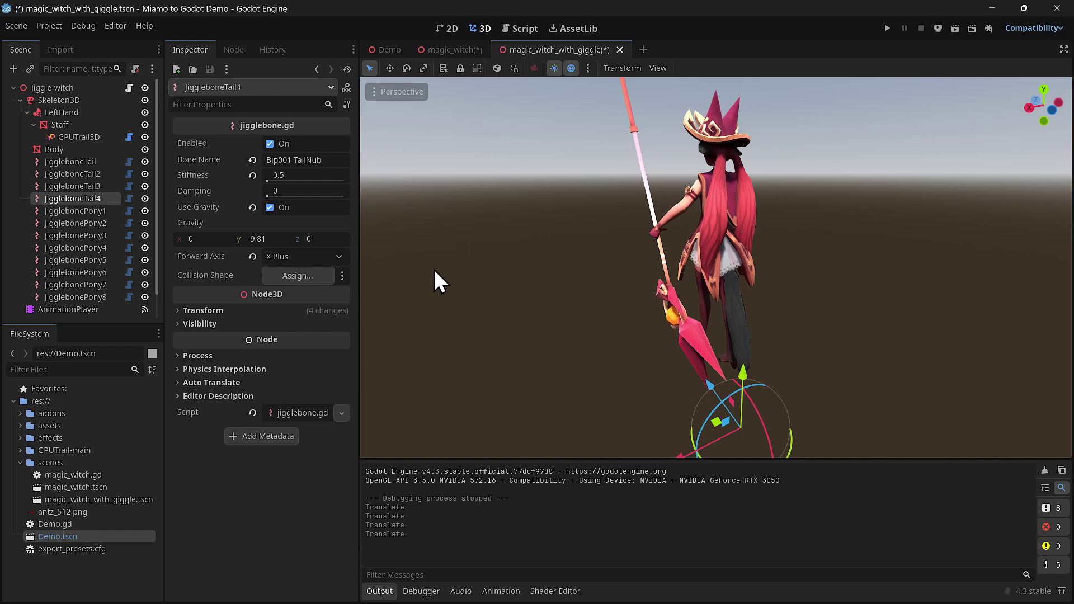
Slide the Jiggle-witch root along X, settling it at x -0.108 m.
click(66, 89)
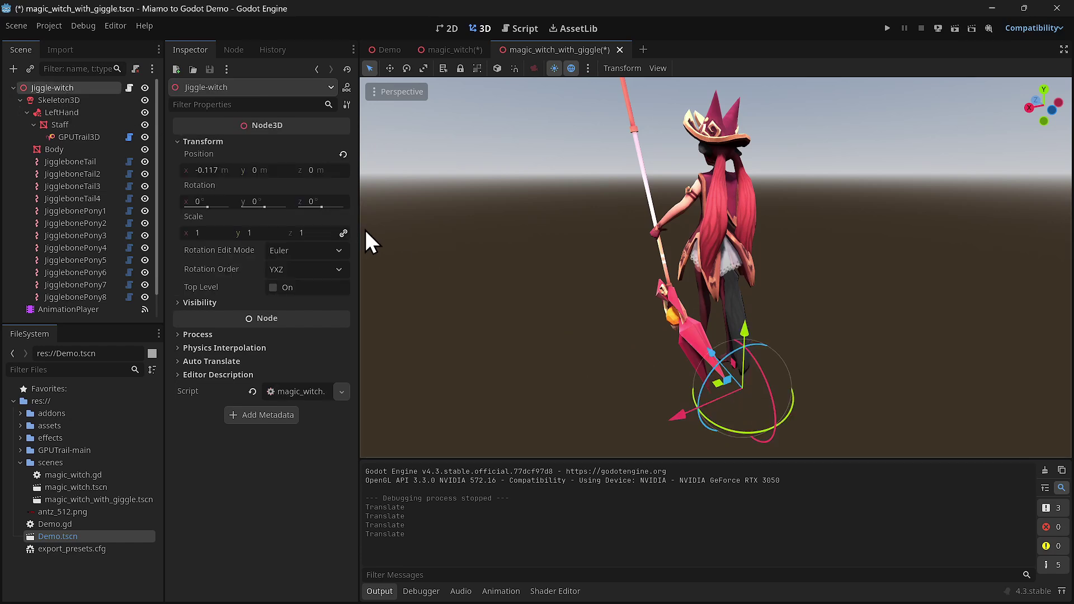
drag(685, 415, 679, 264)
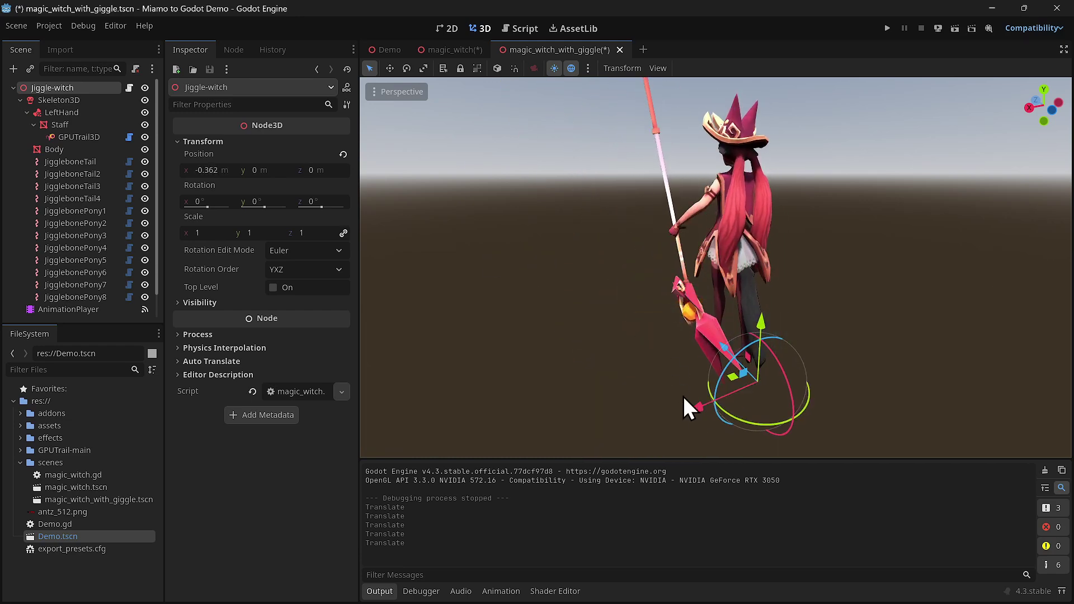
drag(696, 406, 675, 418)
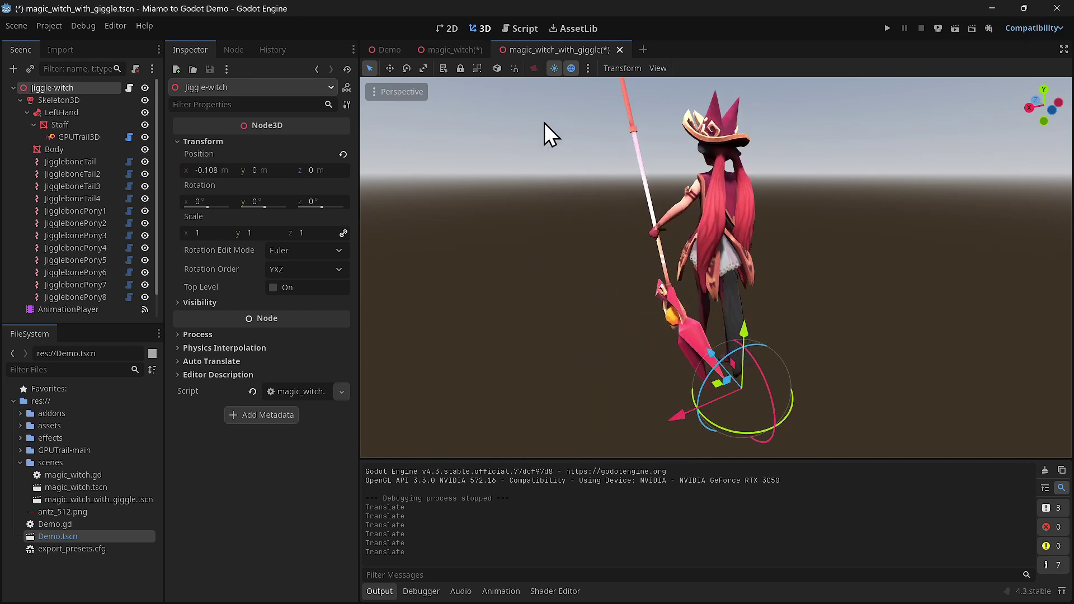
Recheck the JiggleBones (4.0) Asset Library result and the enabled Jigglebone plugin in Project Settings.
click(576, 28)
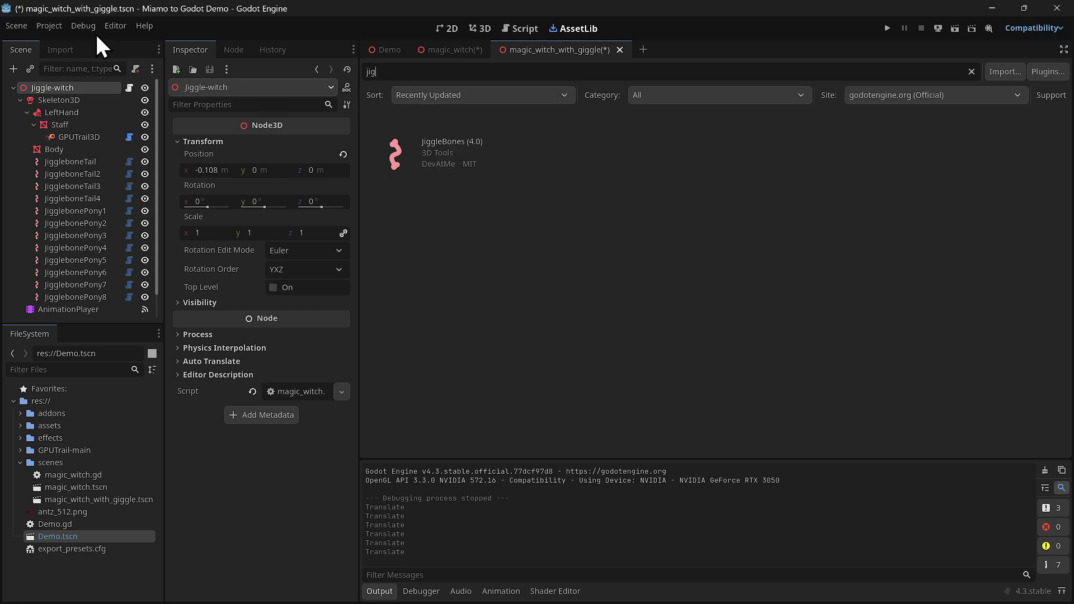
click(47, 26)
click(52, 46)
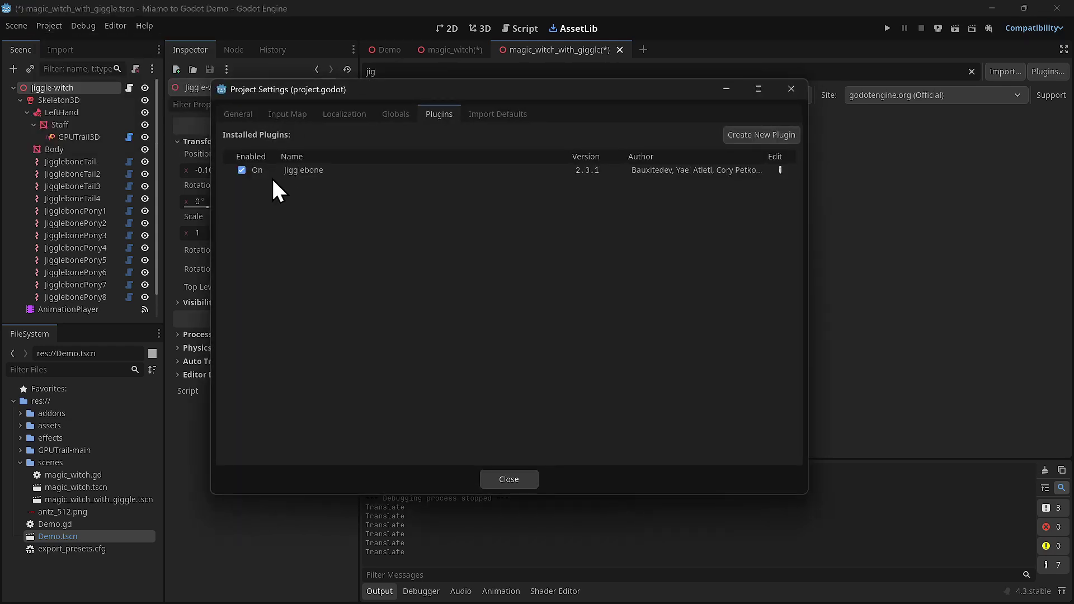
click(510, 476)
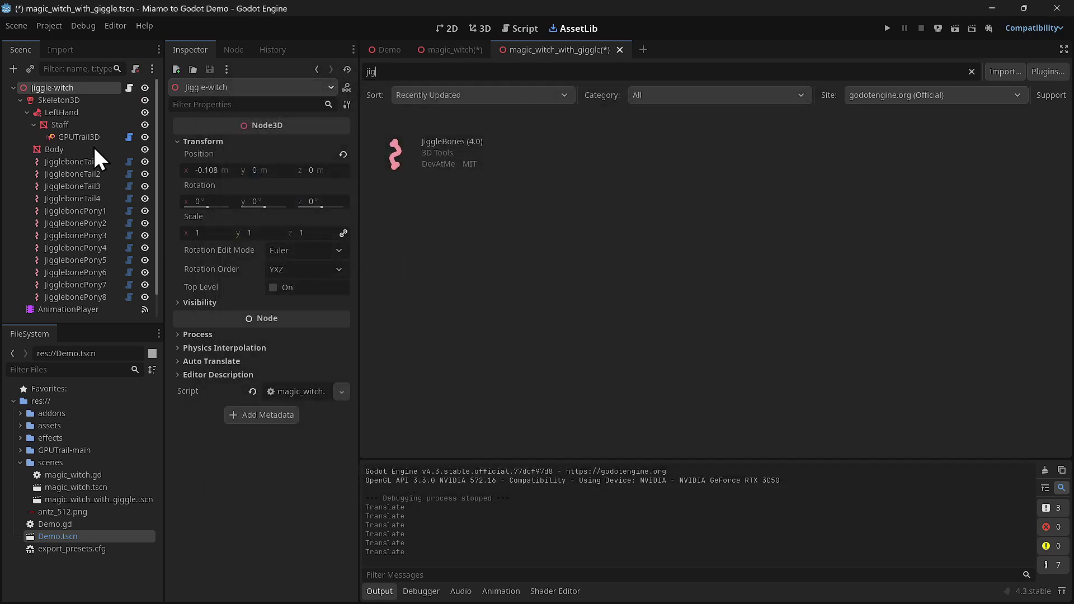
Save the scene and run the witch demo, reaching the ANTZ Games loading screen.
click(887, 27)
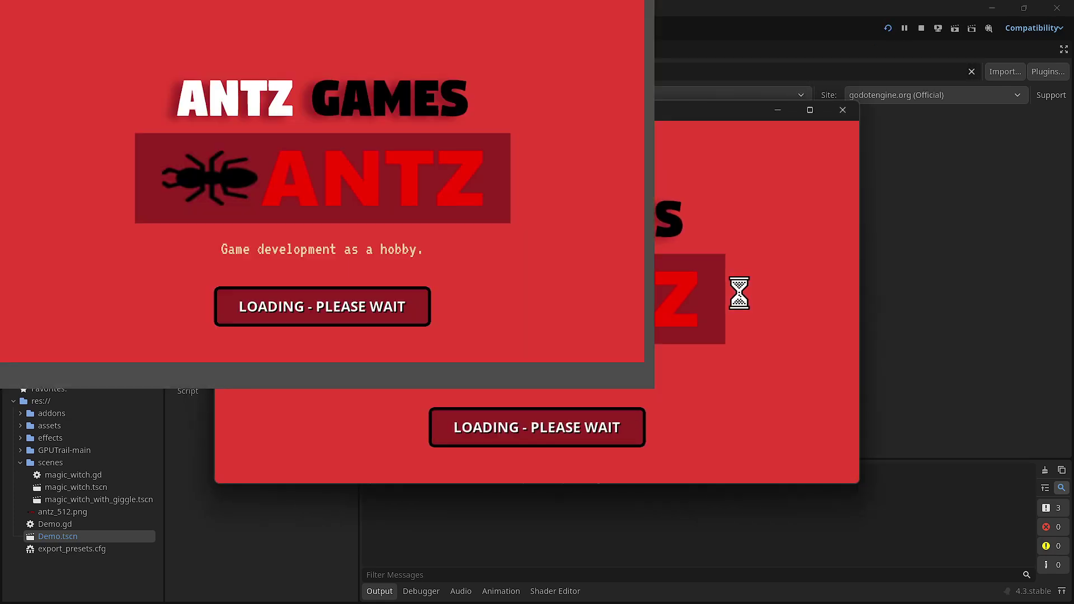